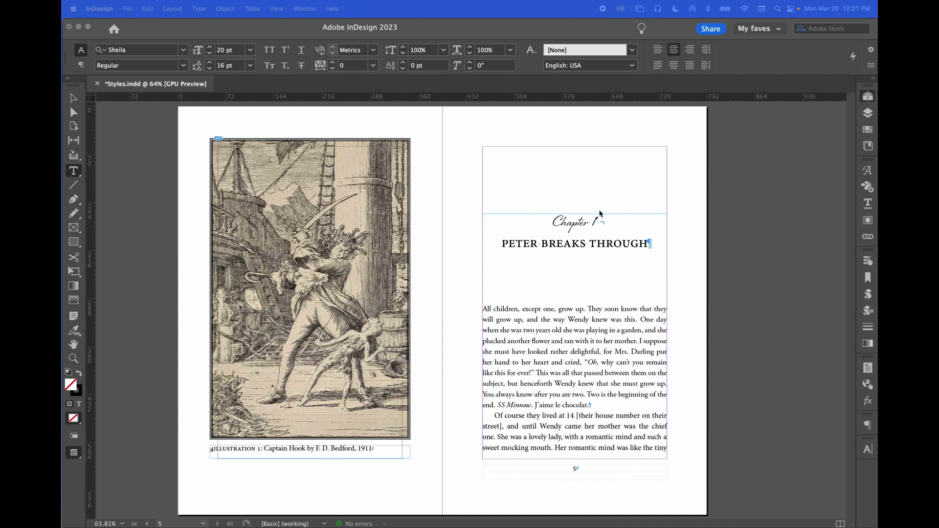
Step: Show the Paragraph and Character Styles panels beside the Chapter 1 opener page
{"action": "key", "text": "super+F11"}
{"action": "left_click_drag", "start_coordinate": [779, 155], "coordinate": [680, 121]}
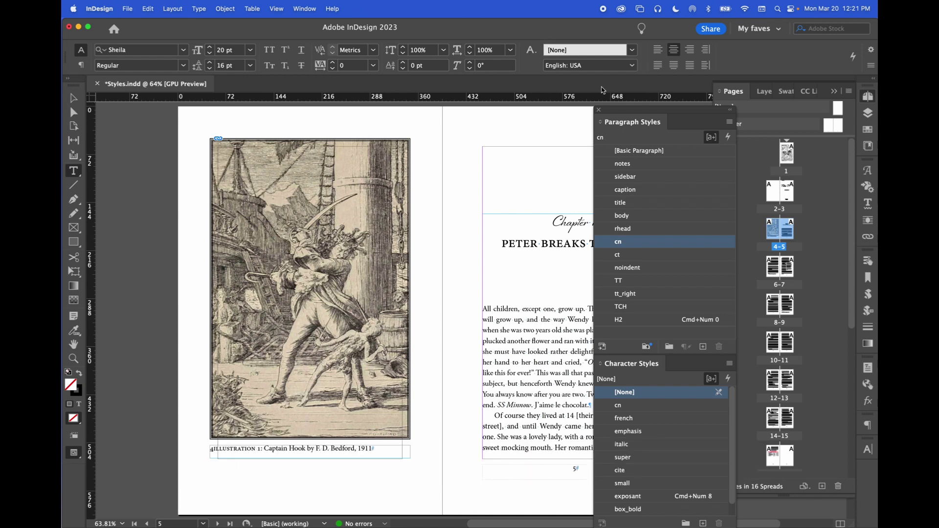
{"action": "scroll", "coordinate": [524, 216], "scroll_direction": "right", "scroll_amount": 3}
{"action": "scroll", "coordinate": [524, 216], "scroll_direction": "right", "scroll_amount": 4}
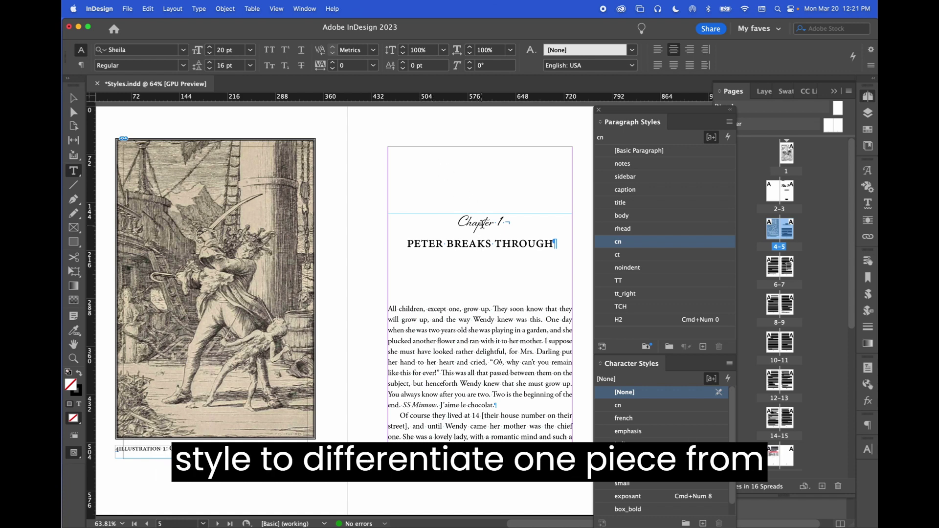
{"action": "left_click", "coordinate": [502, 243]}
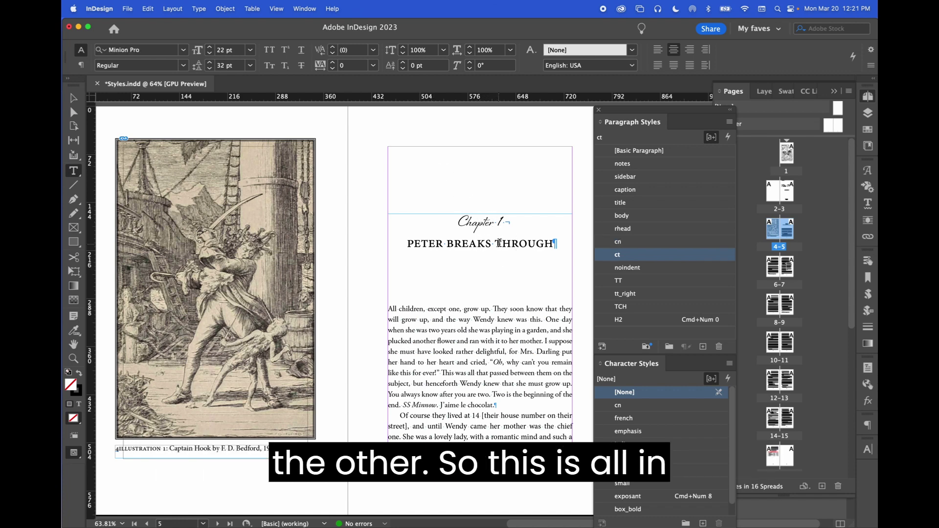
{"action": "double_click", "coordinate": [469, 244]}
{"action": "triple_click", "coordinate": [468, 243]}
{"action": "double_click", "coordinate": [468, 243]}
{"action": "triple_click", "coordinate": [468, 243]}
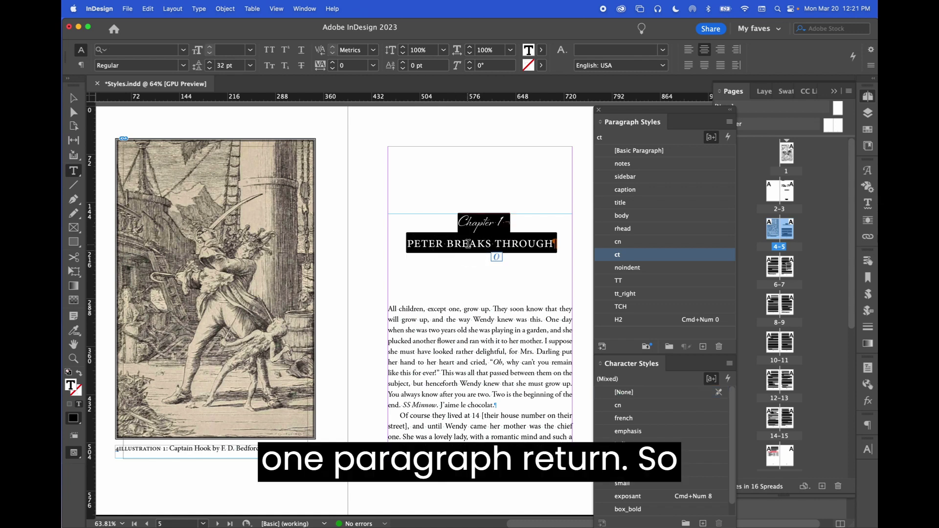
{"action": "scroll", "coordinate": [501, 228], "scroll_direction": "right", "scroll_amount": 2}
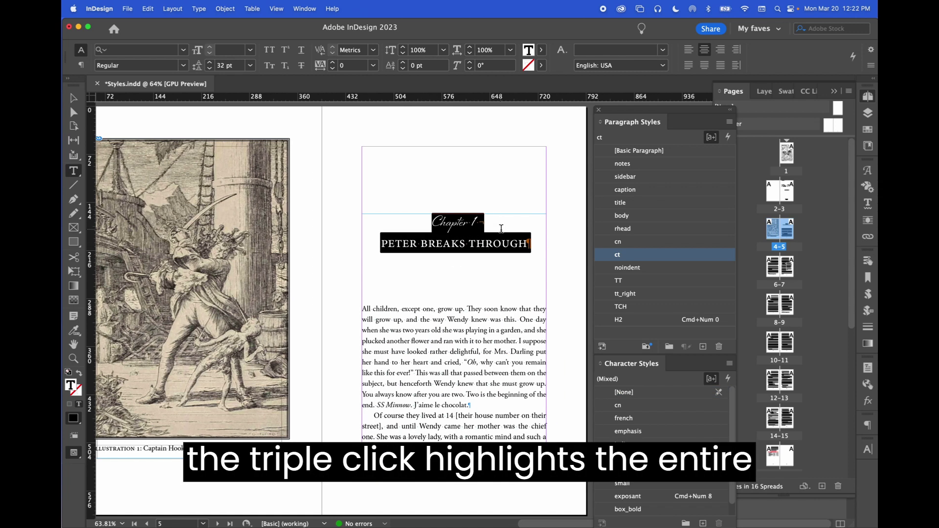
{"action": "left_click", "coordinate": [477, 244]}
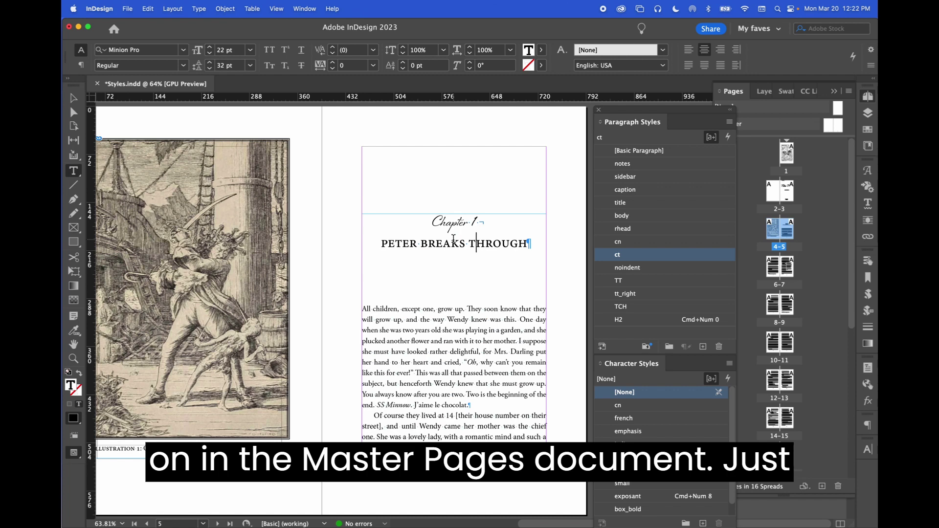
{"action": "double_click", "coordinate": [482, 222]}
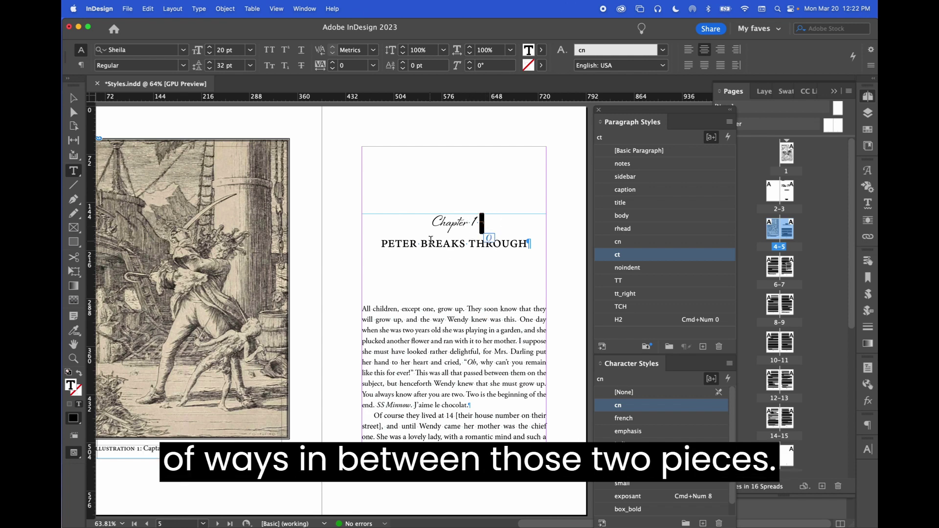
{"action": "left_click_drag", "start_coordinate": [481, 223], "coordinate": [428, 220]}
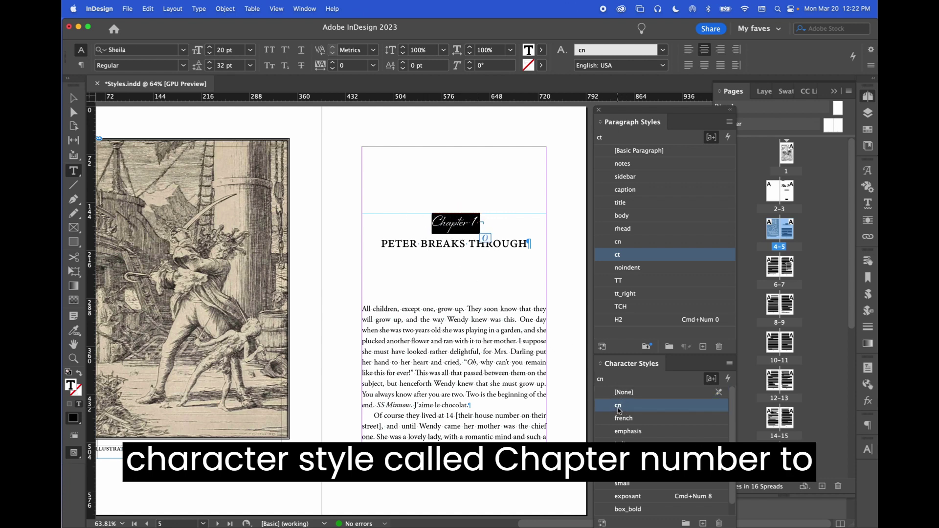
{"action": "left_click", "coordinate": [419, 244]}
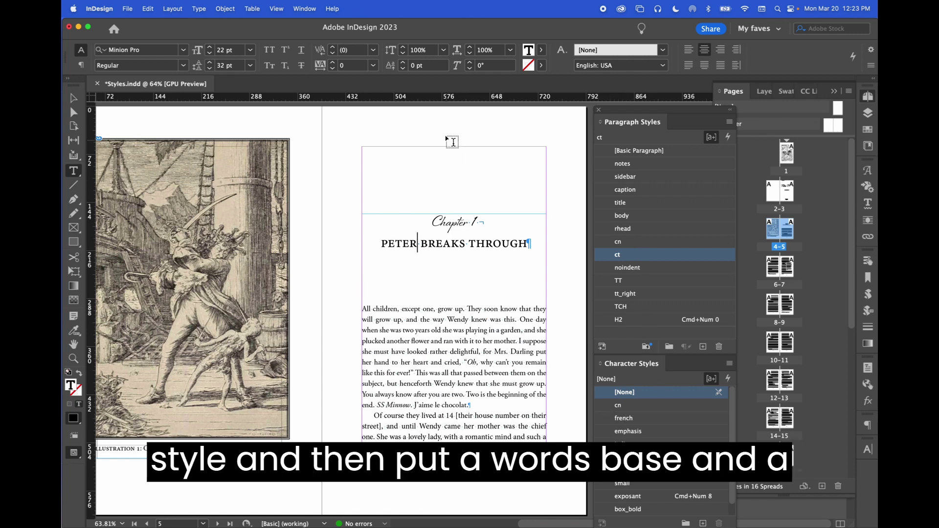
{"action": "left_click", "coordinate": [478, 223]}
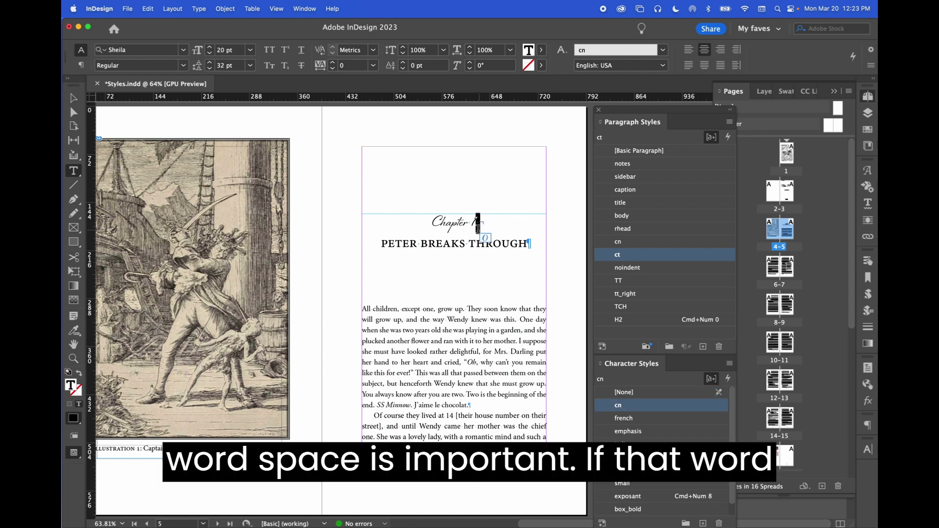
{"action": "left_click", "coordinate": [482, 222]}
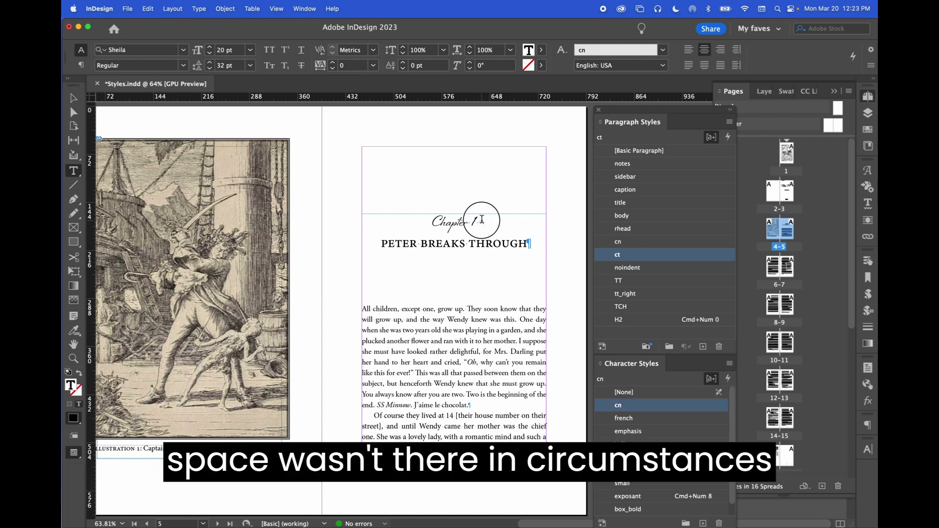
{"action": "left_click_drag", "start_coordinate": [481, 222], "coordinate": [492, 222]}
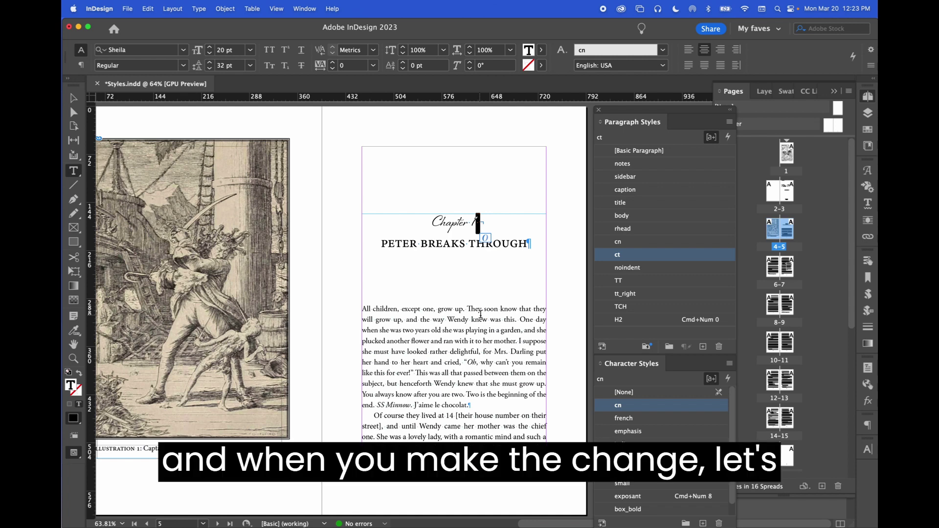
Step: View page 19 at 100% and check the paragraph styles of 'Chapter 2' and 'THE SHADOW'
{"action": "scroll", "coordinate": [456, 244], "scroll_direction": "down", "scroll_amount": 20}
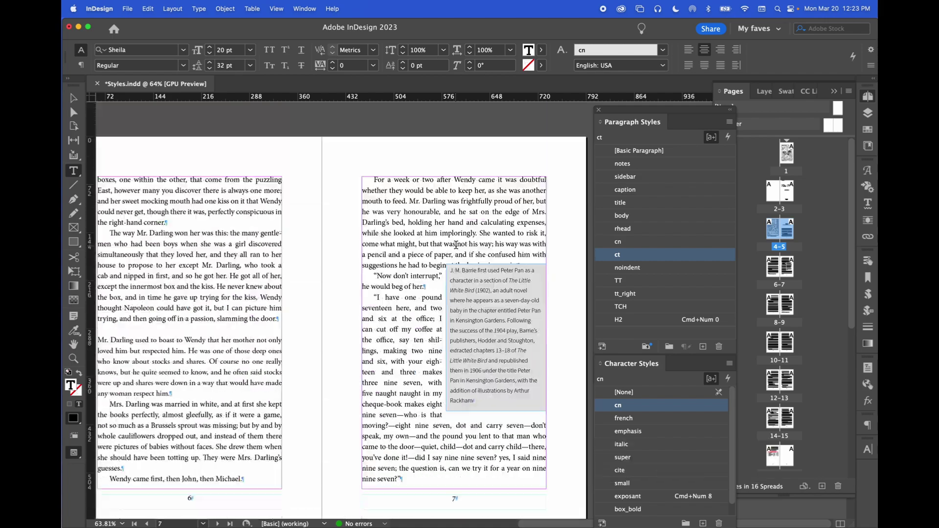
{"action": "scroll", "coordinate": [455, 245], "scroll_direction": "down", "scroll_amount": 15}
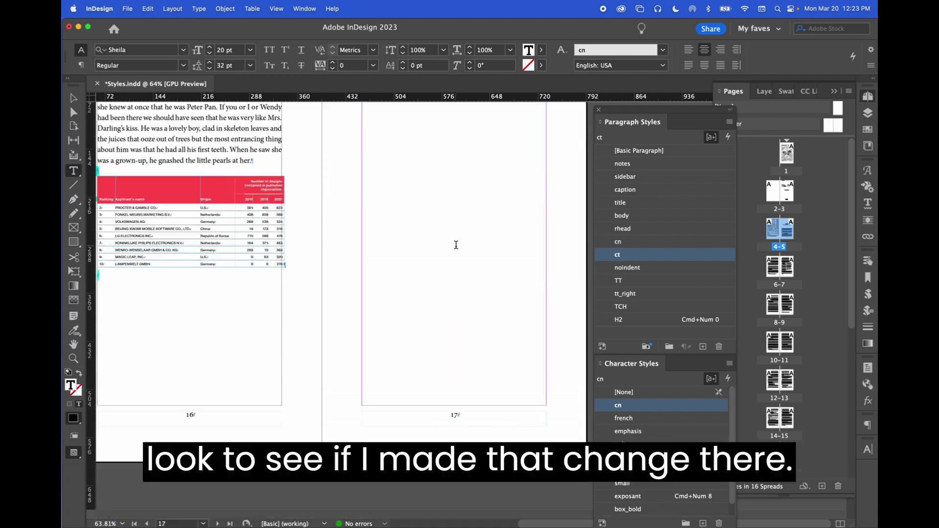
{"action": "scroll", "coordinate": [456, 245], "scroll_direction": "up", "scroll_amount": 3}
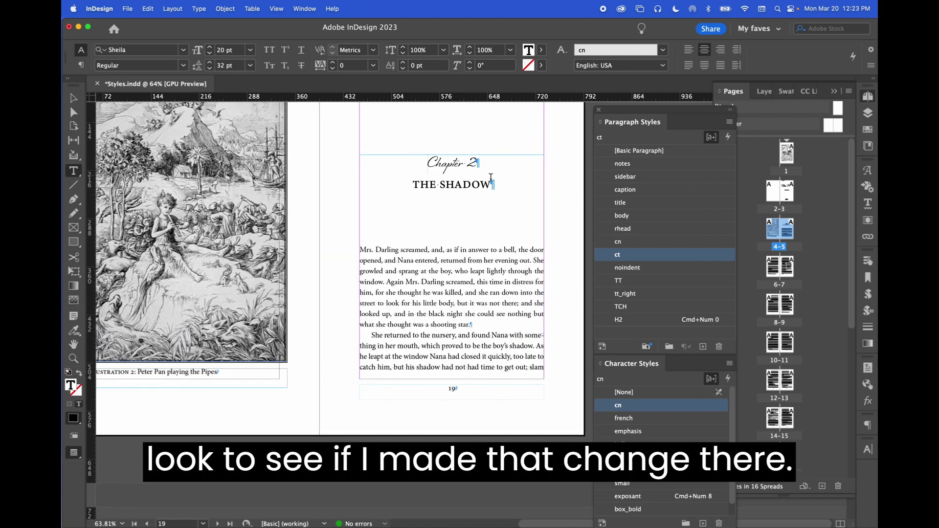
{"action": "key", "text": "cmd+1"}
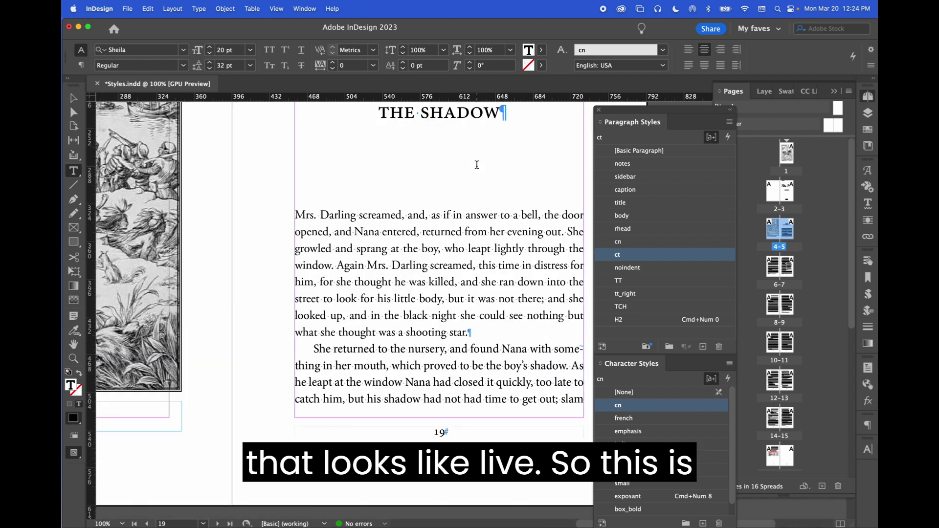
{"action": "scroll", "coordinate": [477, 165], "scroll_direction": "up", "scroll_amount": 2}
{"action": "left_click", "coordinate": [423, 116]}
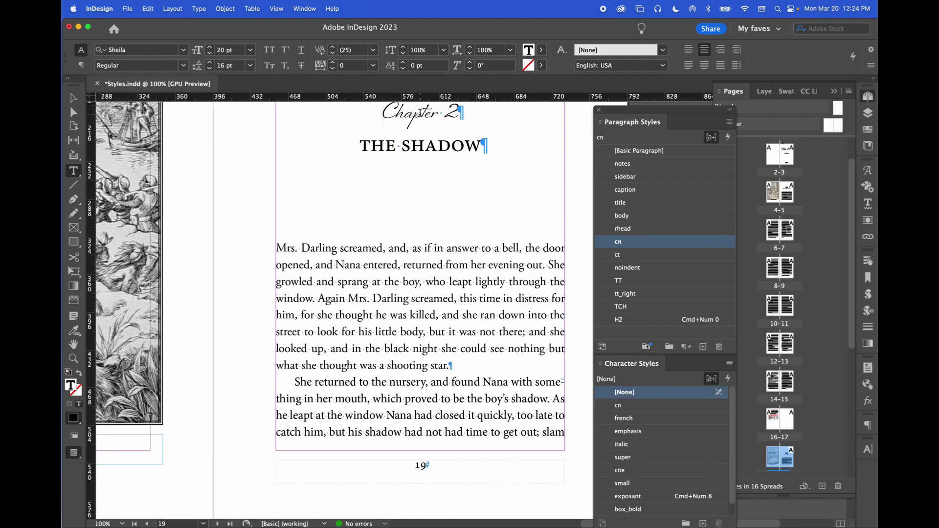
{"action": "scroll", "coordinate": [518, 201], "scroll_direction": "up", "scroll_amount": 1}
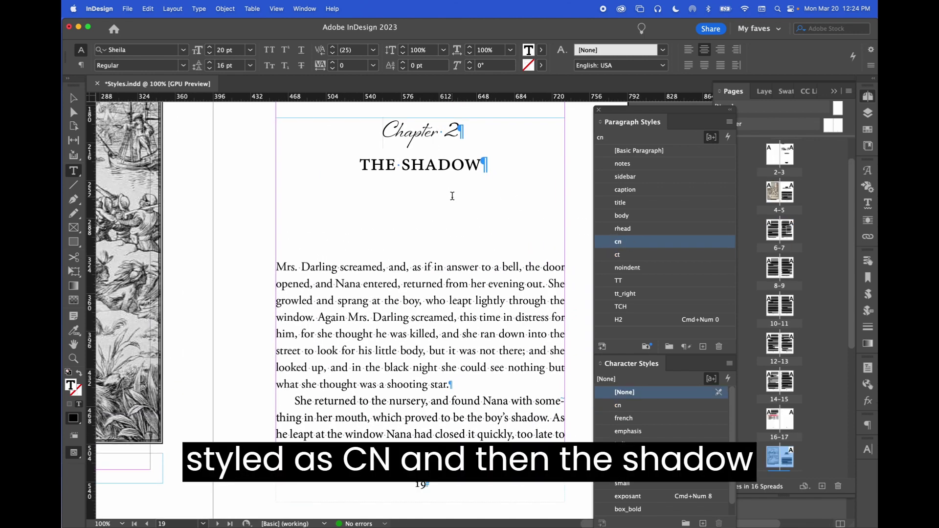
{"action": "left_click", "coordinate": [424, 165]}
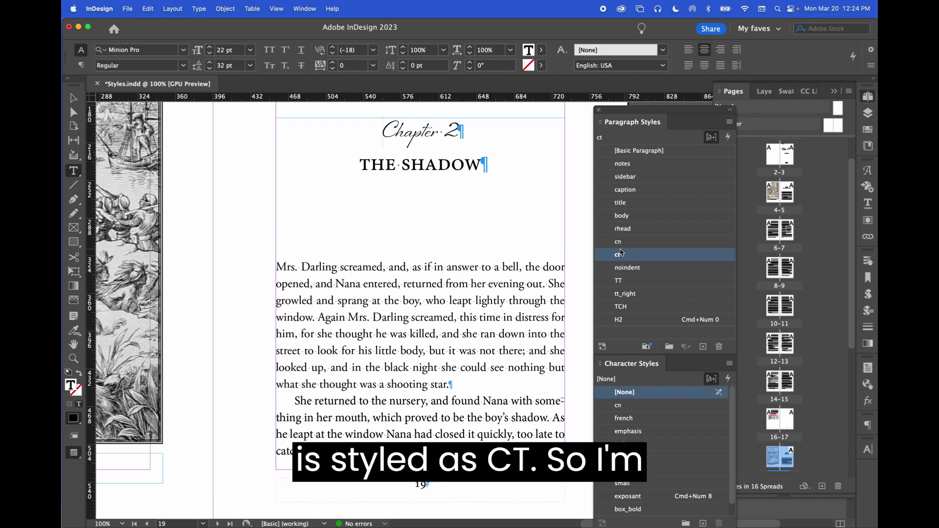
Step: Style 'Chapter 2' as cn and follow it with a space and soft return
{"action": "left_click", "coordinate": [450, 138]}
{"action": "left_click_drag", "start_coordinate": [377, 131], "coordinate": [458, 132]}
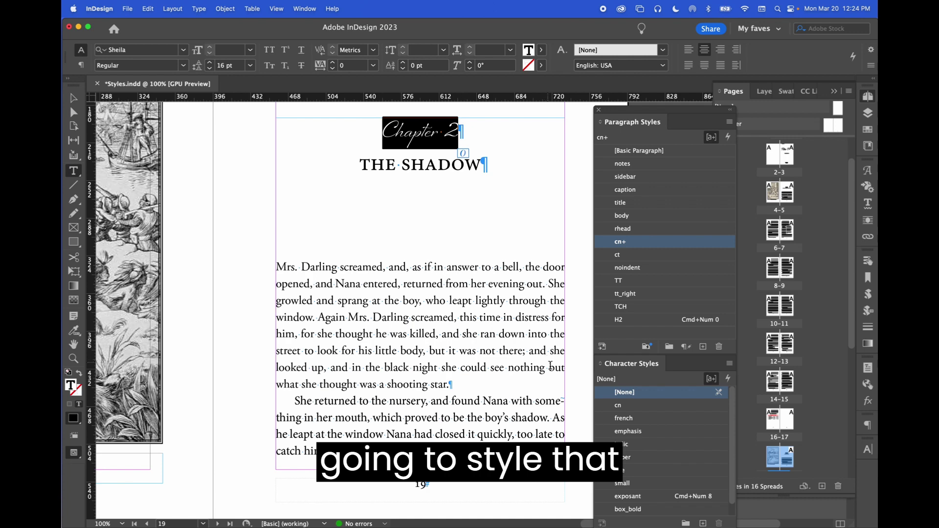
{"action": "left_click", "coordinate": [629, 411]}
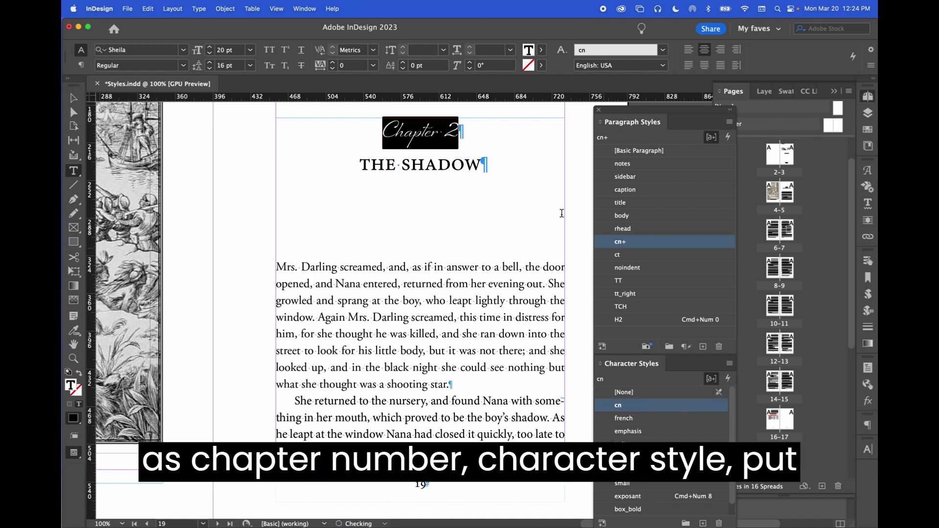
{"action": "left_click", "coordinate": [462, 131]}
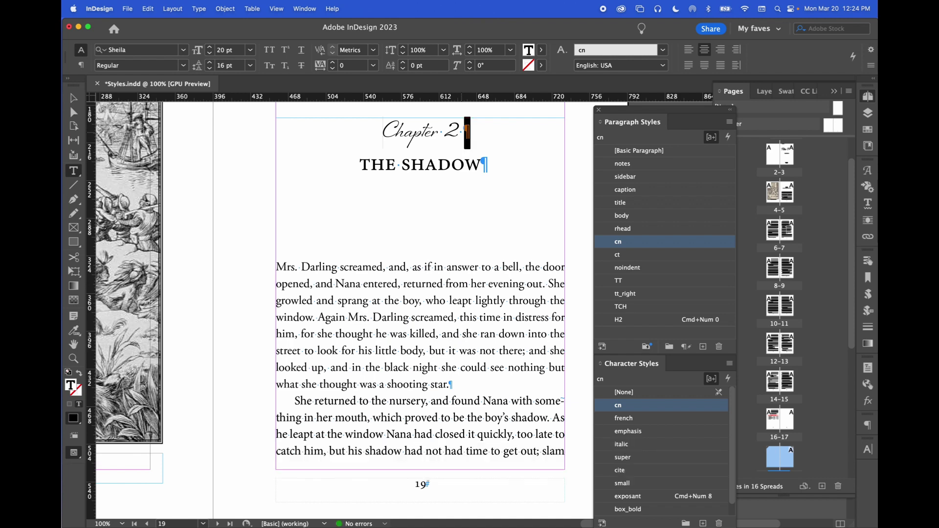
{"action": "key", "text": "shift+Return"}
{"action": "key", "text": "shift+End"}
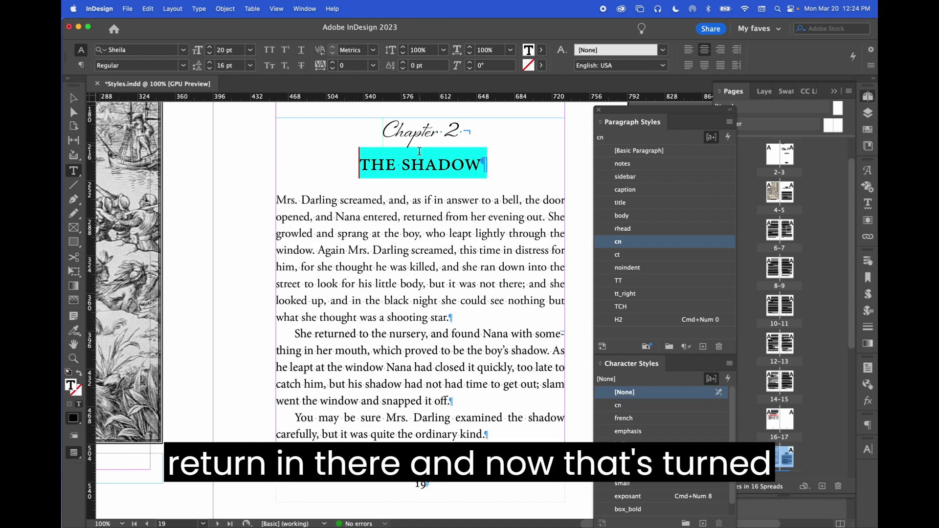
Step: Apply the ct paragraph style to the combined 'Chapter 2' / 'THE SHADOW' heading
{"action": "left_click", "coordinate": [417, 164]}
{"action": "left_click_drag", "start_coordinate": [451, 165], "coordinate": [415, 166]}
{"action": "left_click", "coordinate": [414, 164]}
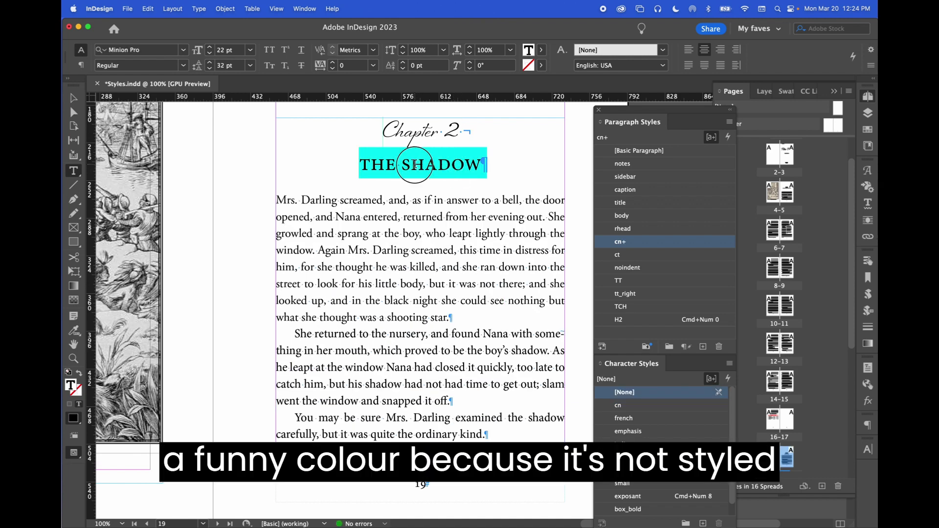
{"action": "left_click", "coordinate": [623, 256]}
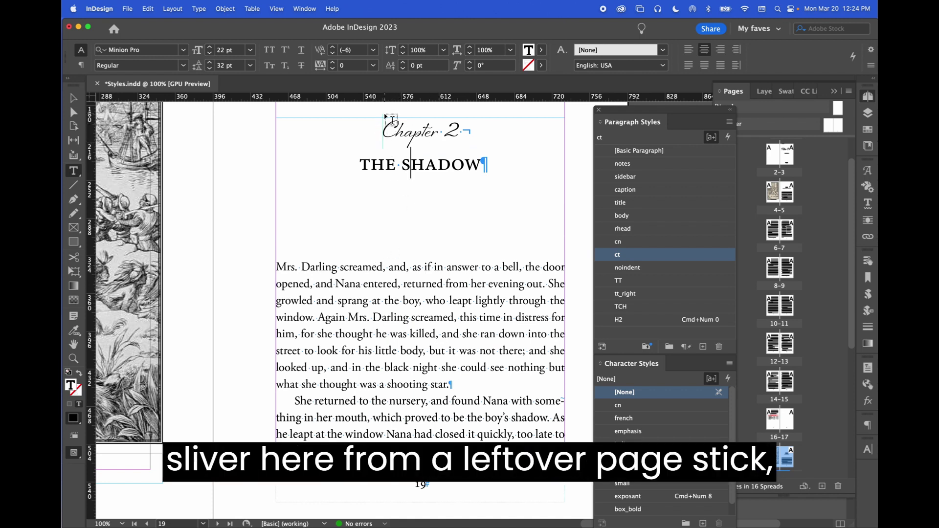
{"action": "scroll", "coordinate": [458, 160], "scroll_direction": "right", "scroll_amount": 1}
{"action": "scroll", "coordinate": [458, 160], "scroll_direction": "right", "scroll_amount": 2}
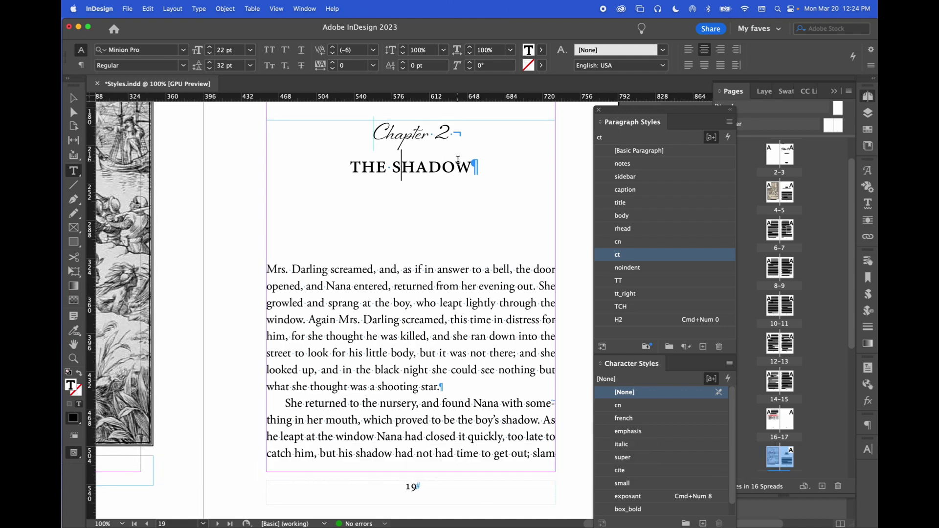
{"action": "key", "text": "super+equal"}
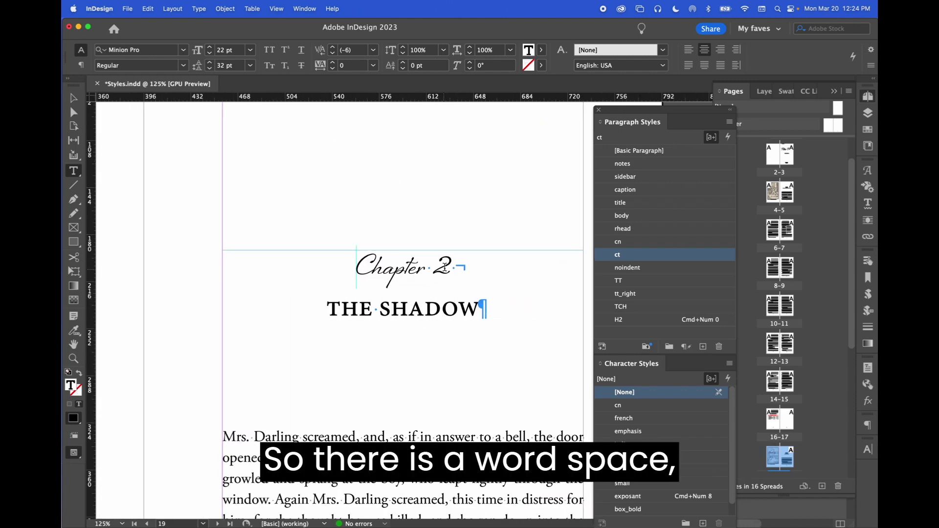
{"action": "left_click_drag", "start_coordinate": [455, 268], "coordinate": [464, 268]}
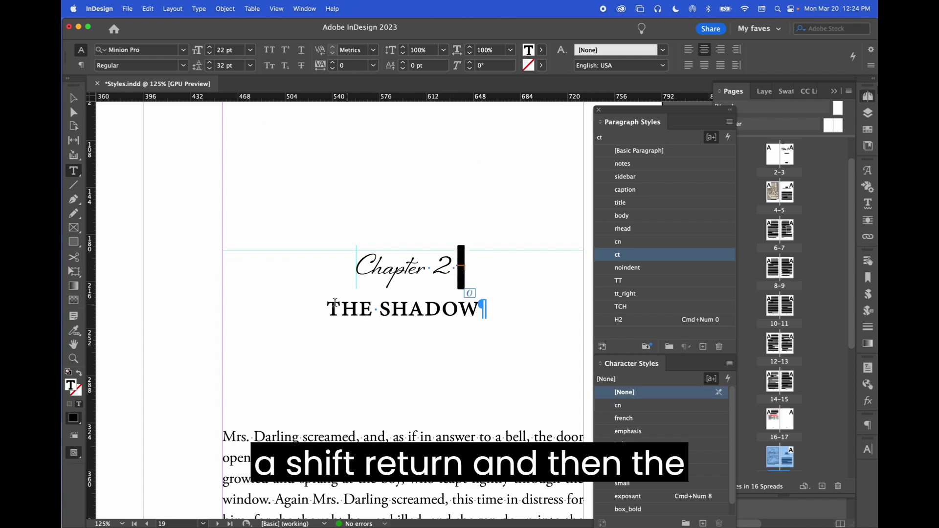
{"action": "left_click_drag", "start_coordinate": [327, 309], "coordinate": [481, 309]}
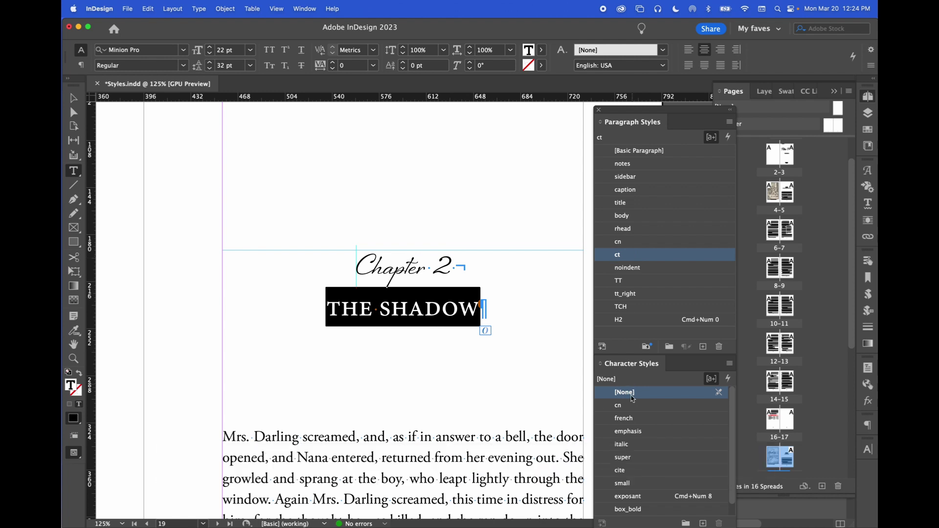
{"action": "left_click_drag", "start_coordinate": [456, 266], "coordinate": [361, 265]}
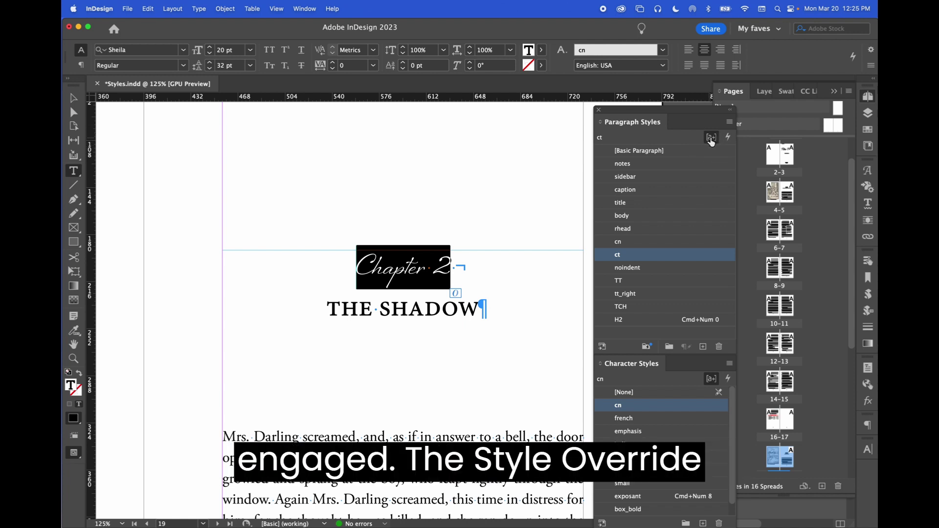
{"action": "left_click", "coordinate": [713, 139]}
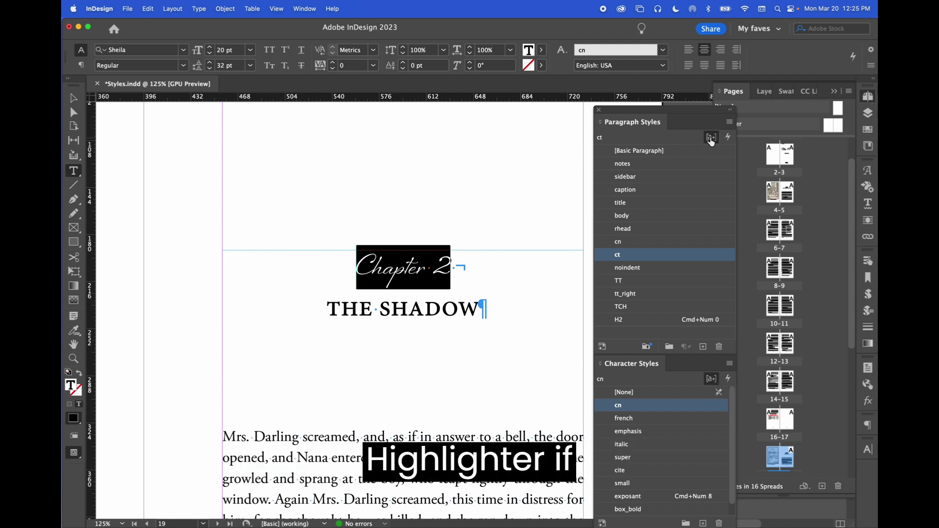
{"action": "left_click", "coordinate": [409, 315]}
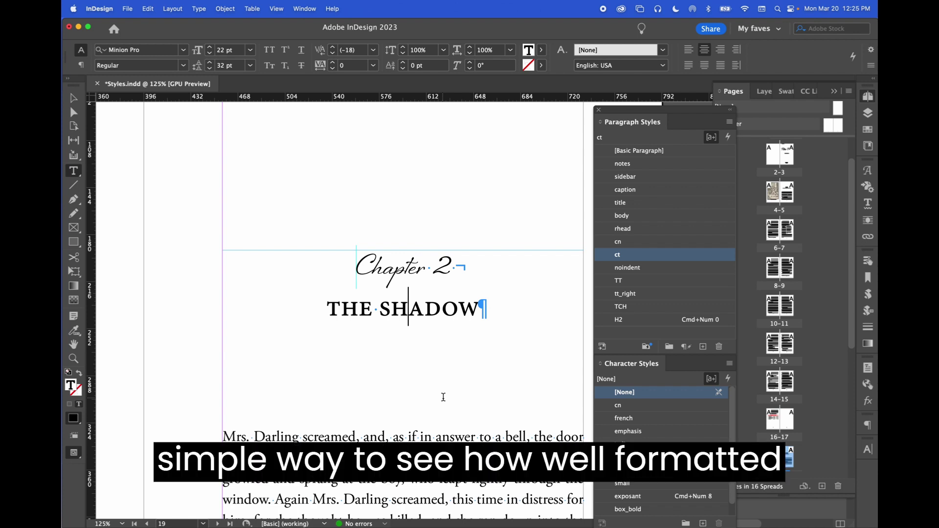
{"action": "mouse_move", "coordinate": [467, 526]}
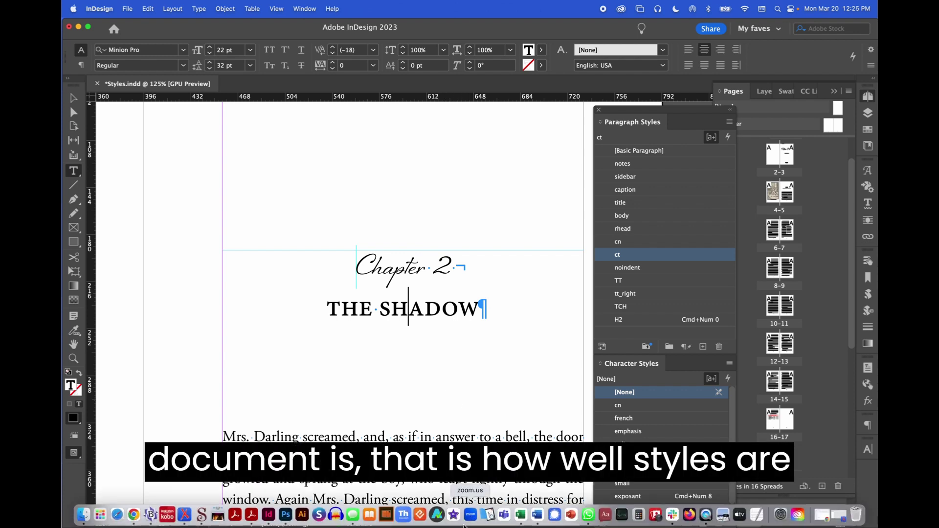